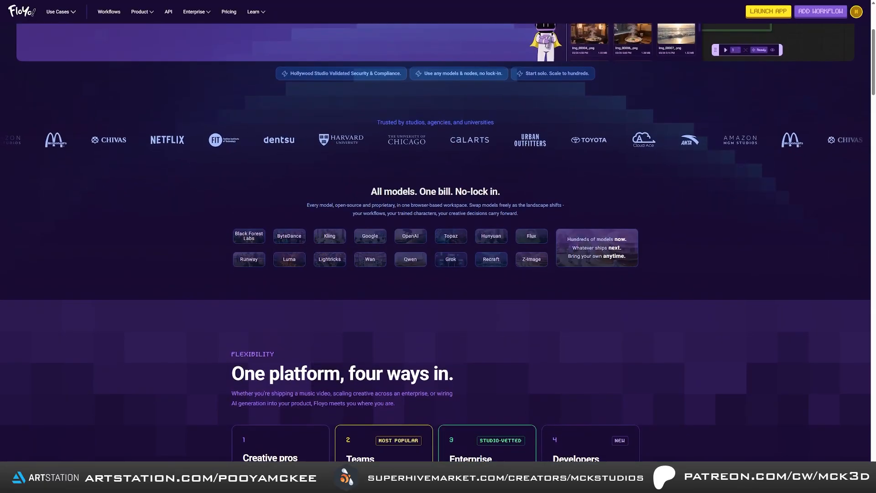
# Spread out the fully inpainted texture preview, CV2 Inpaint Texture, multi-view preview and Hy3D Sample MultiView nodes in the Hunyuan3D workflow
pyautogui.scroll(-2, 435, 247)
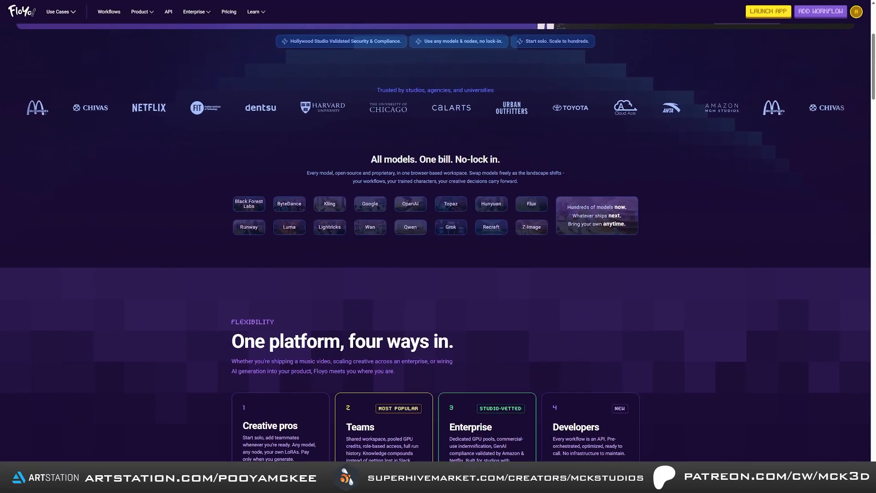
pyautogui.moveTo(493, 146); pyautogui.dragTo(624, 271)
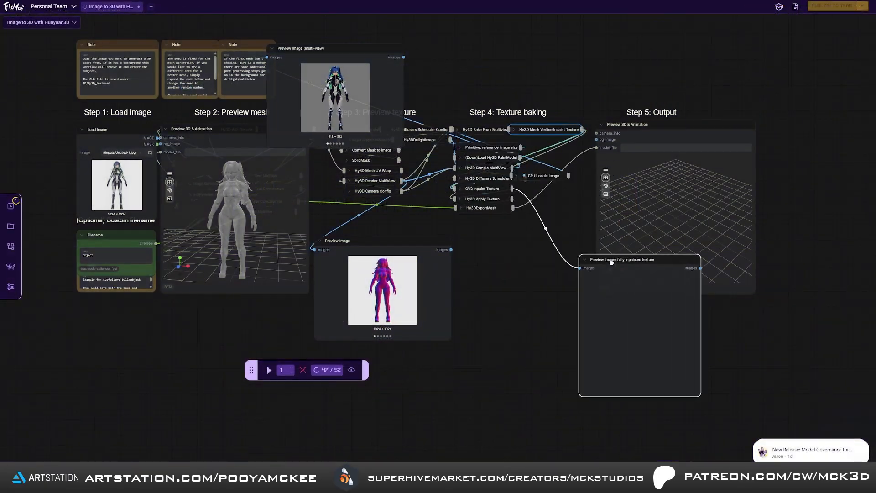
pyautogui.moveTo(477, 189); pyautogui.dragTo(531, 78)
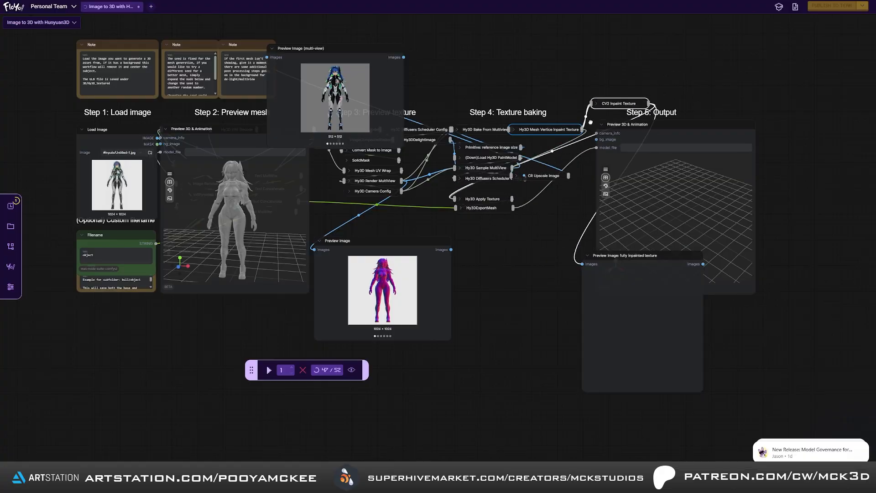
pyautogui.moveTo(335, 48); pyautogui.dragTo(346, 47)
pyautogui.moveTo(480, 170); pyautogui.dragTo(452, 68)
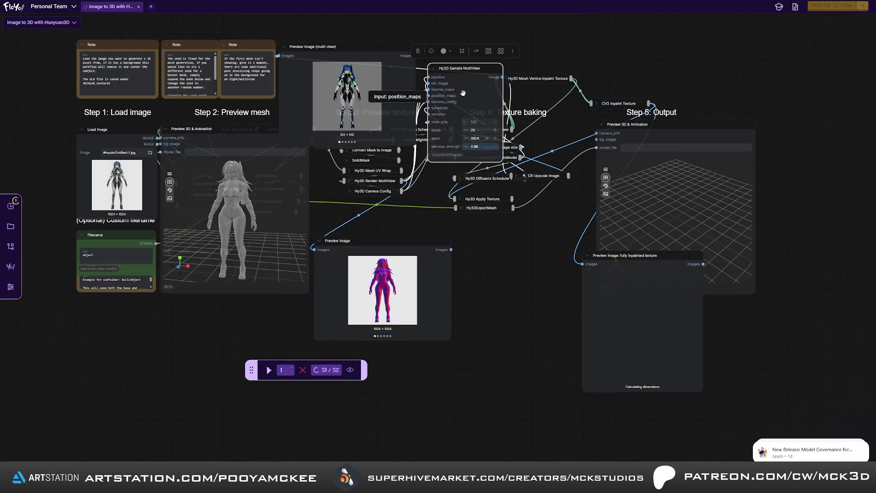
# Collapse the Hy3D Sample MultiView node and regroup it with the vertex inpaint and image preview nodes around the texture steps
pyautogui.click(433, 68)
pyautogui.moveTo(452, 69); pyautogui.dragTo(476, 168)
pyautogui.moveTo(538, 78); pyautogui.dragTo(493, 189)
pyautogui.moveTo(375, 79); pyautogui.dragTo(411, 159)
pyautogui.moveTo(347, 241); pyautogui.dragTo(347, 235)
pyautogui.moveTo(618, 254); pyautogui.dragTo(497, 128)
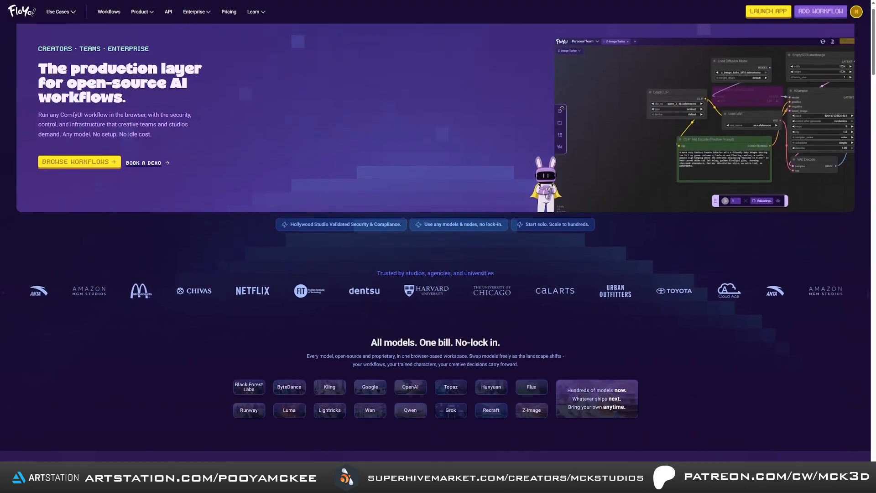
# Look through the Floyo homepage, covering the supported models and the four plan types under "One platform, four ways in"
pyautogui.scroll(-1, 435, 242)
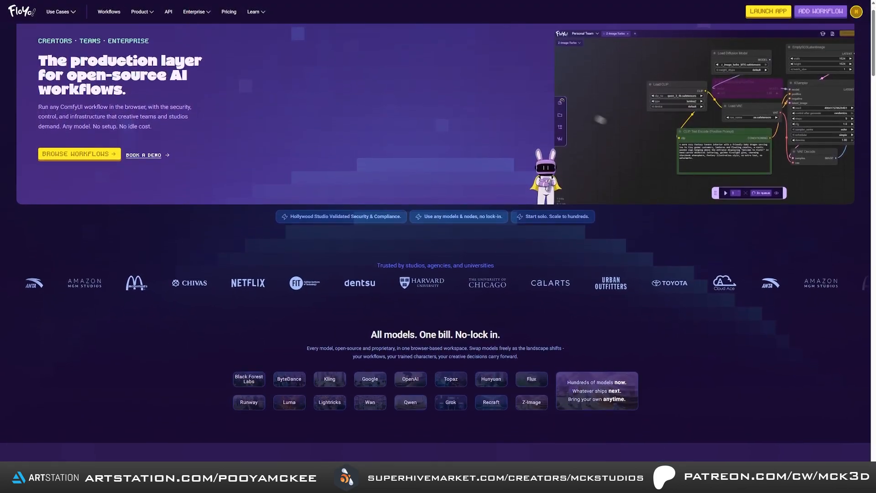
pyautogui.scroll(-1, 435, 241)
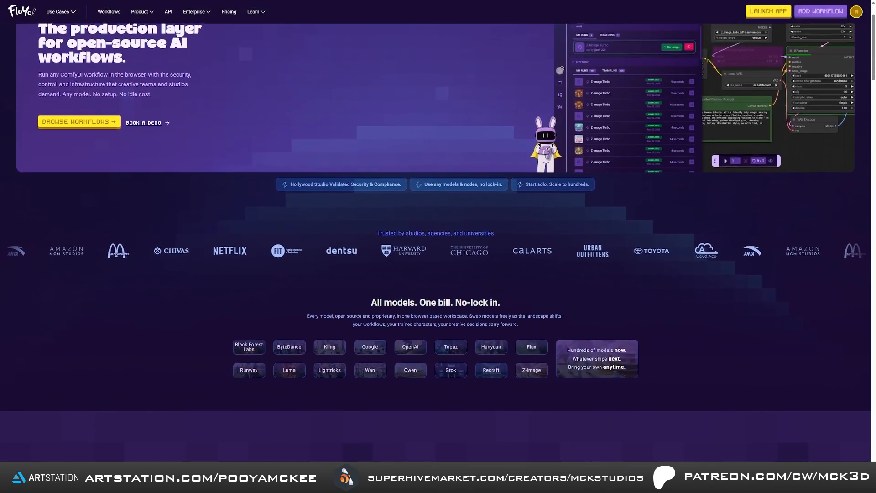
pyautogui.scroll(-1, 435, 242)
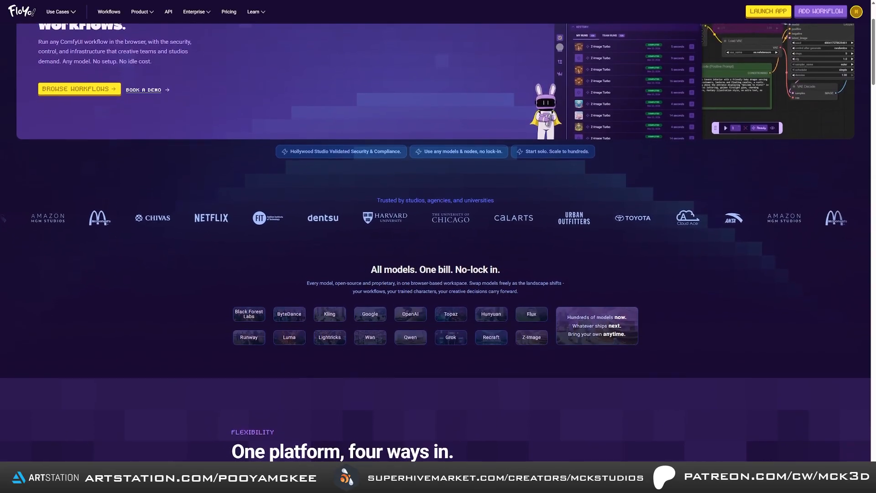
pyautogui.scroll(-1, 436, 242)
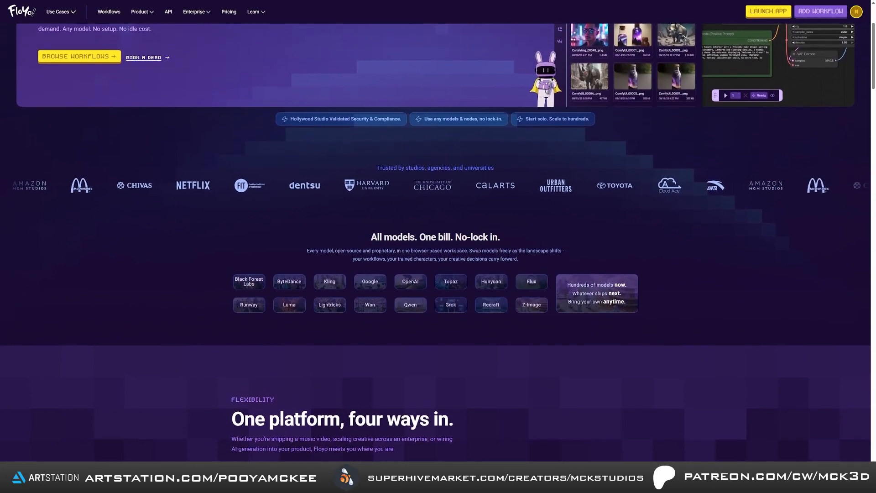
pyautogui.scroll(-1, 436, 241)
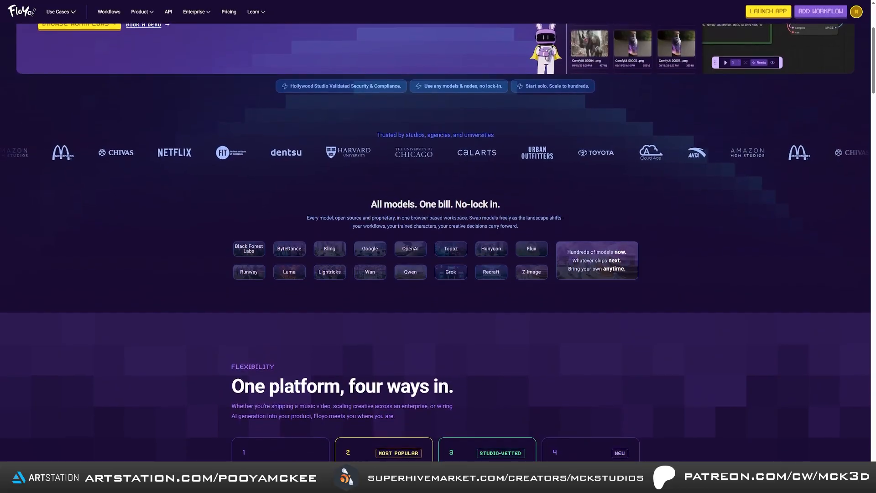
pyautogui.scroll(-1, 435, 242)
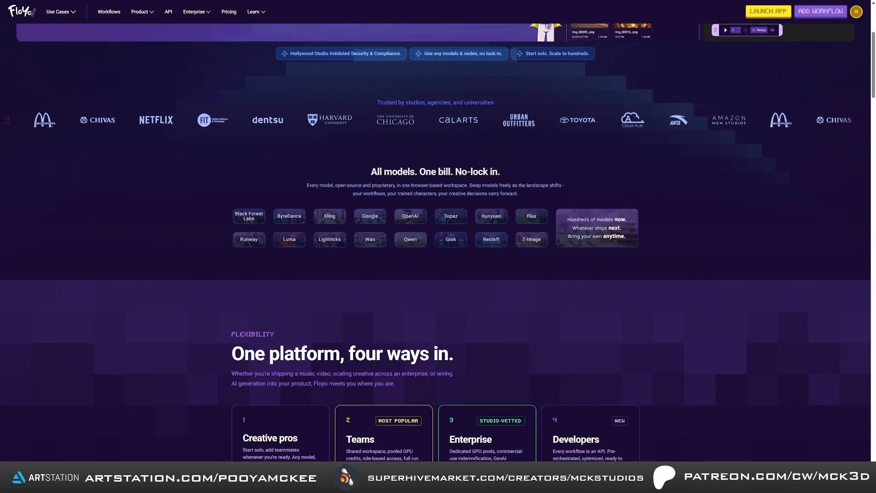
pyautogui.scroll(-1, 435, 242)
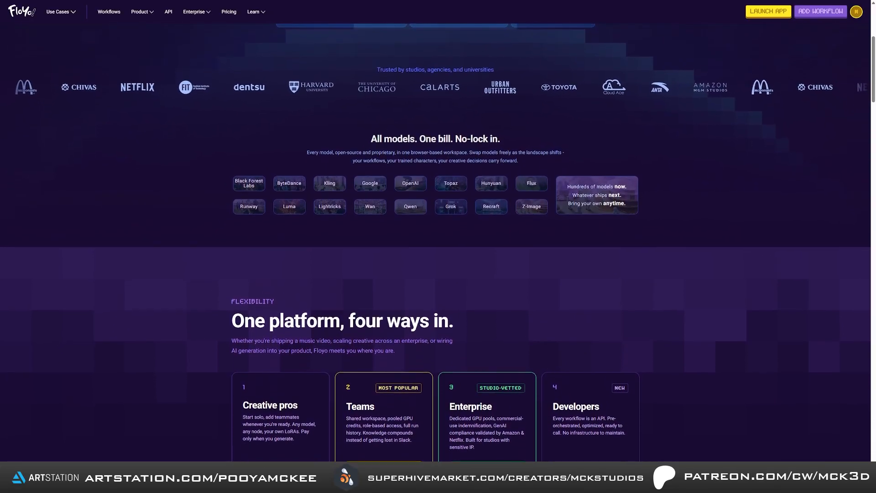
pyautogui.scroll(-1, 435, 242)
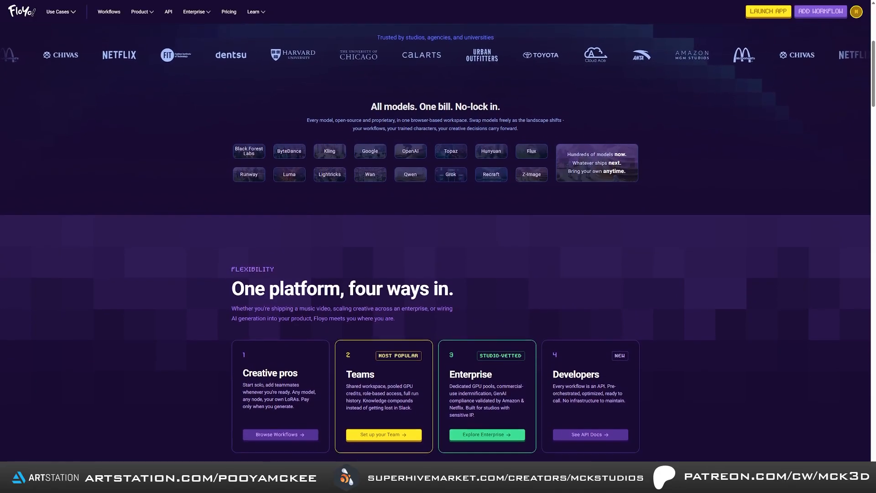
pyautogui.scroll(-1, 435, 241)
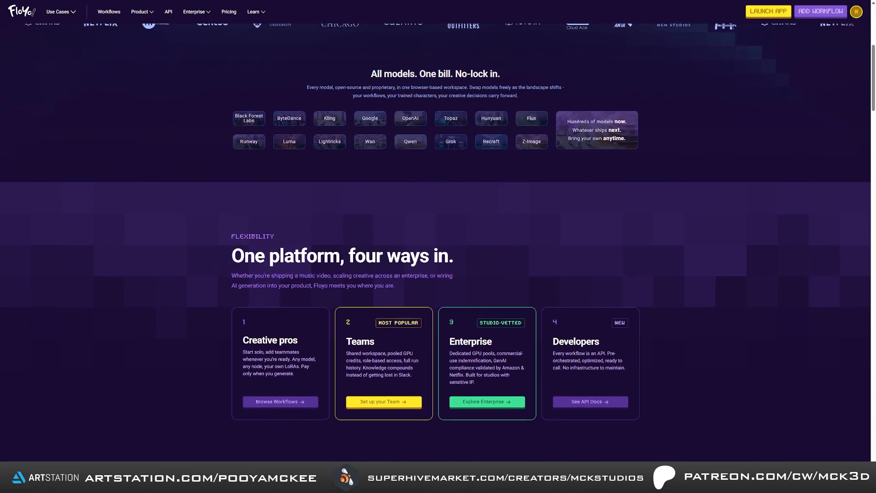
pyautogui.scroll(-1, 435, 242)
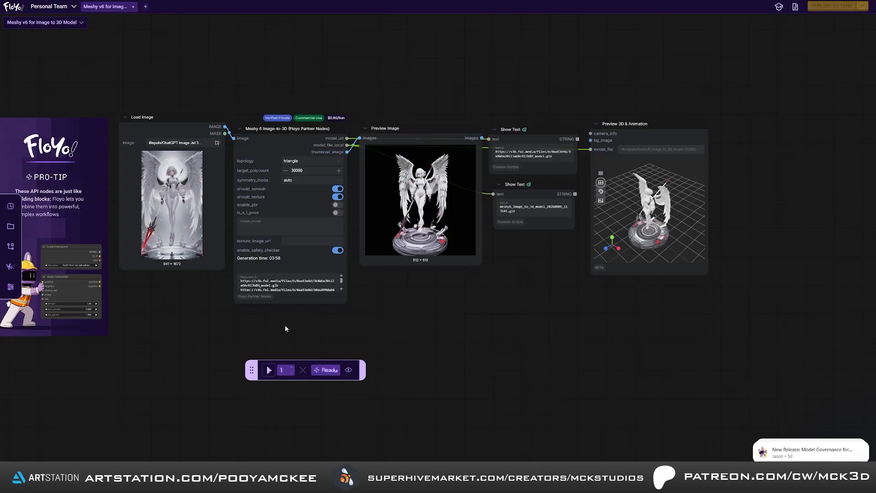
# Inspect the winged statue in the 3D preview from the front, and run the Meshy v6 image-to-3D workflow
pyautogui.scroll(3, 665, 215)
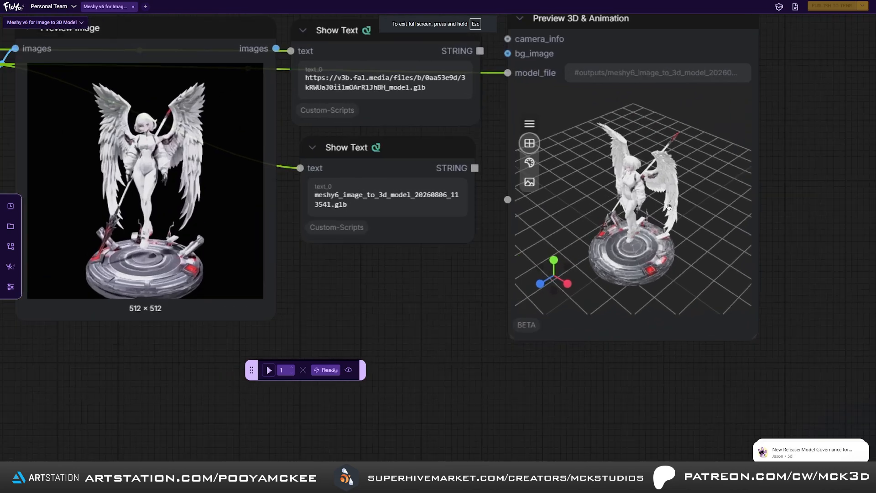
pyautogui.scroll(3, 665, 204)
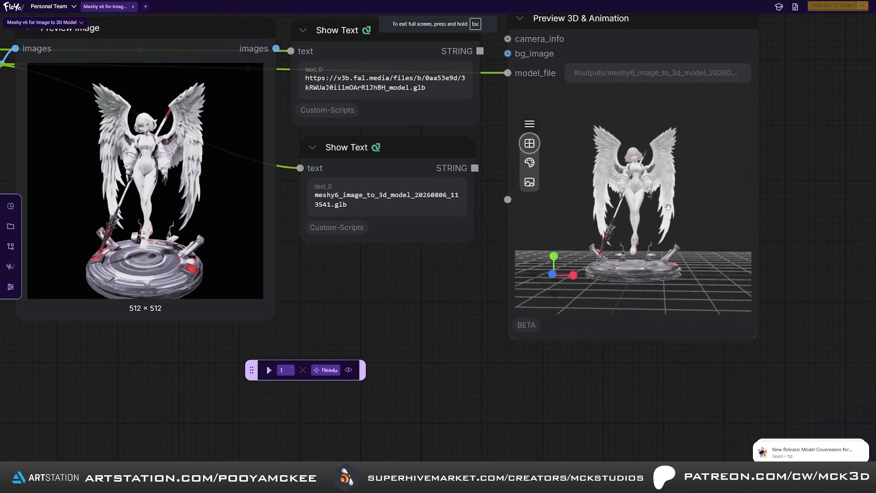
pyautogui.scroll(3, 661, 208)
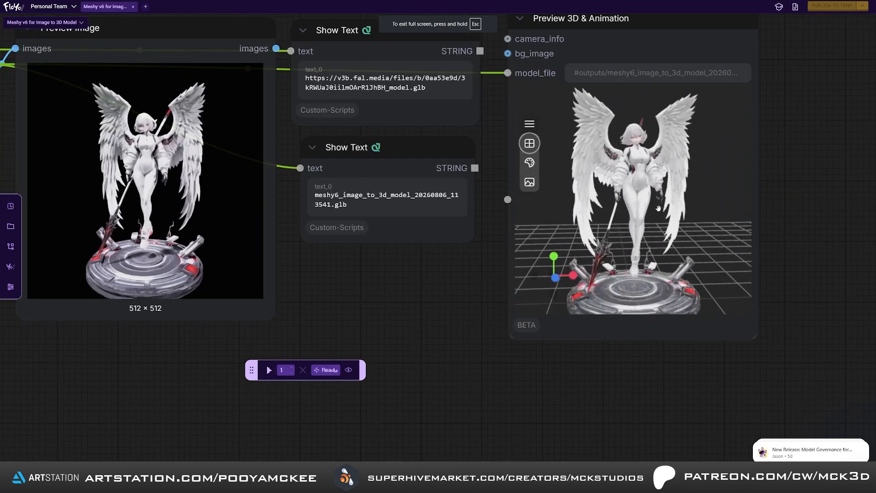
pyautogui.moveTo(640, 220)
pyautogui.mouseDown()
pyautogui.moveTo(579, 216)
pyautogui.moveTo(653, 219)
pyautogui.moveTo(637, 239)
pyautogui.moveTo(661, 238)
pyautogui.moveTo(635, 233)
pyautogui.mouseUp()
pyautogui.scroll(-2, 651, 221)
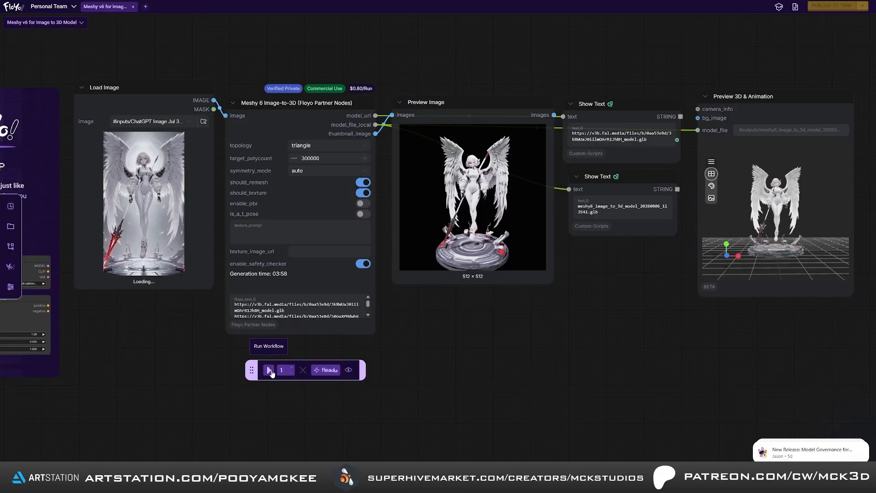
pyautogui.click(269, 370)
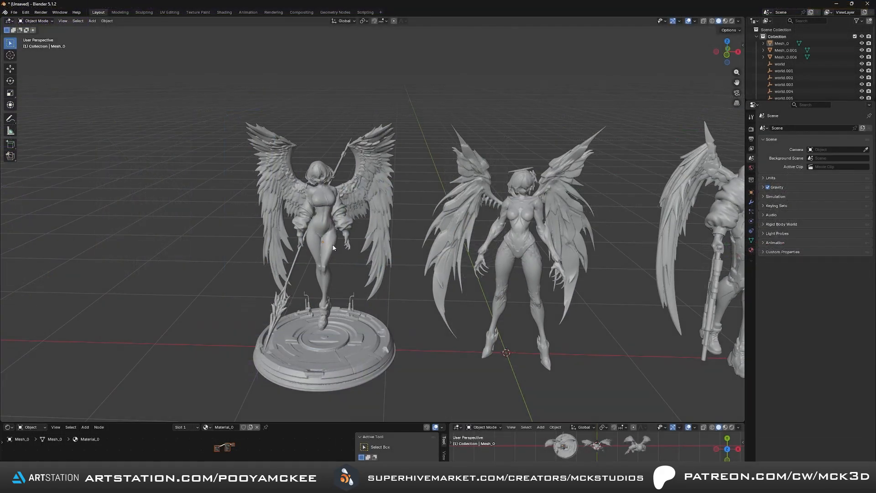
# In Blender, examine the mesh topology of the winged figure on the round pedestal in Edit Mode
pyautogui.click(333, 248)
pyautogui.scroll(3, 388, 232)
pyautogui.moveTo(388, 233); pyautogui.dragTo(355, 235)
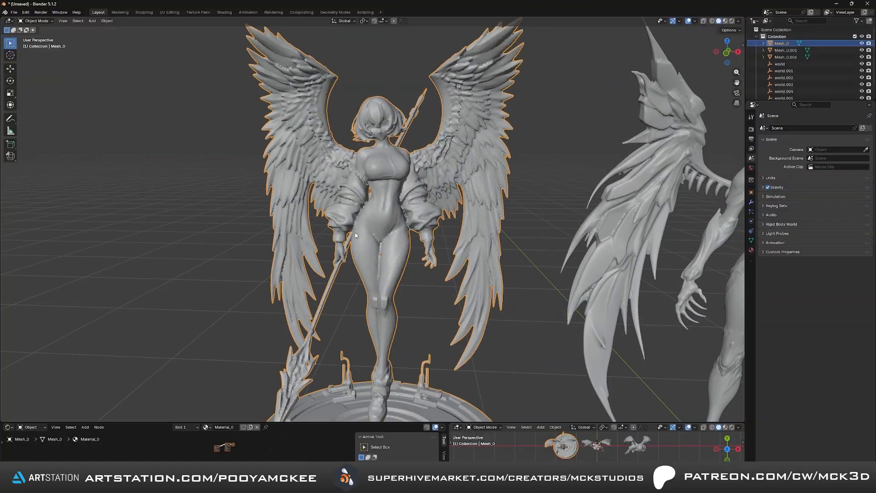
pyautogui.press('Tab')
pyautogui.scroll(5, 372, 214)
pyautogui.moveTo(361, 215); pyautogui.dragTo(456, 173)
pyautogui.scroll(-3, 383, 219)
pyautogui.scroll(-3, 416, 200)
pyautogui.press('Tab')
# Examine the mesh topology of the middle winged figure with clawed hands in Edit Mode
pyautogui.moveTo(577, 87); pyautogui.dragTo(412, 200)
pyautogui.click(362, 209)
pyautogui.scroll(3, 362, 209)
pyautogui.scroll(-3, 409, 213)
pyautogui.press('Tab')
pyautogui.scroll(5, 370, 224)
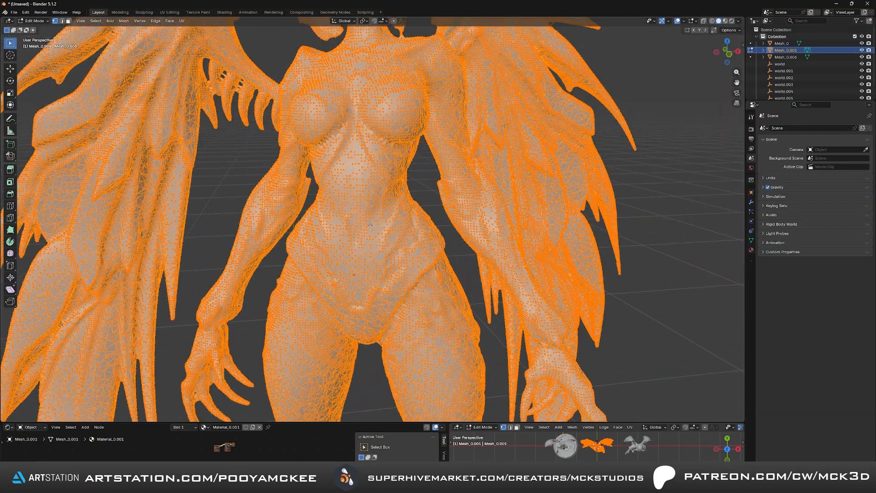
pyautogui.scroll(3, 370, 224)
pyautogui.moveTo(371, 224); pyautogui.dragTo(397, 224)
pyautogui.press('Tab')
# Examine the mesh topology of the winged figure carrying the rifle in Edit Mode
pyautogui.scroll(-7, 343, 223)
pyautogui.click(404, 214)
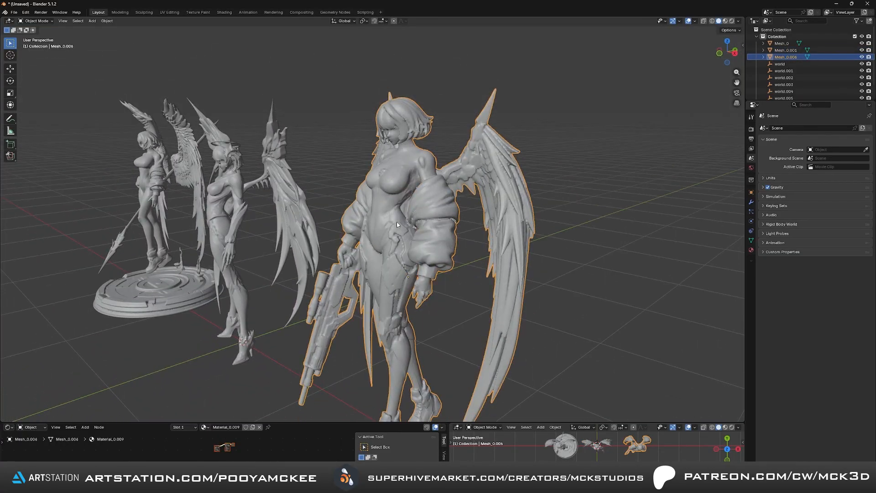
pyautogui.press('Tab')
pyautogui.scroll(6, 403, 228)
pyautogui.scroll(-8, 463, 229)
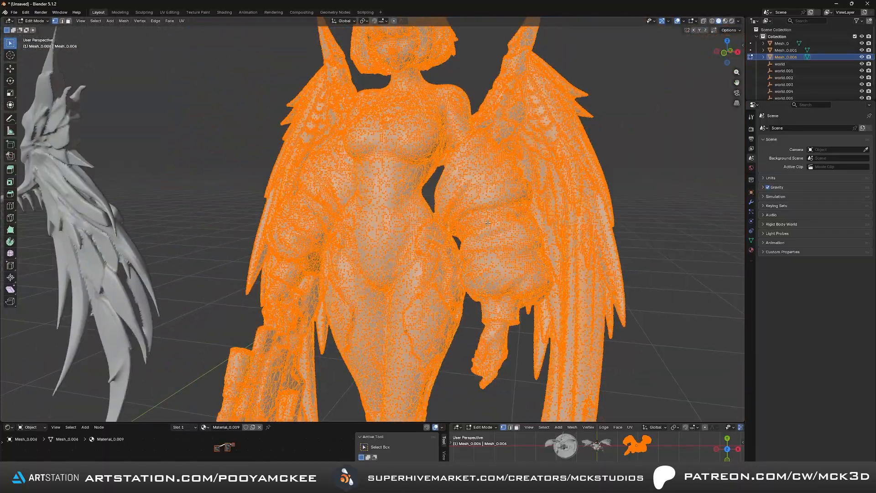
pyautogui.scroll(1, 463, 231)
pyautogui.moveTo(464, 232); pyautogui.dragTo(442, 223)
pyautogui.scroll(-5, 348, 211)
pyautogui.press('Tab')
pyautogui.scroll(-5, 361, 227)
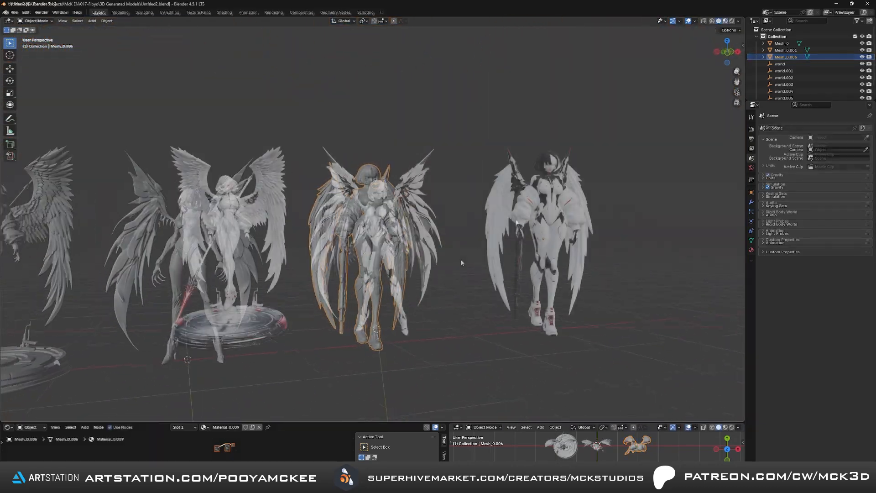
# Examine the textures on the winged character models up close and from a distance, starting with the white-haired spear bearer
pyautogui.moveTo(460, 259); pyautogui.dragTo(518, 271)
pyautogui.scroll(8, 518, 271)
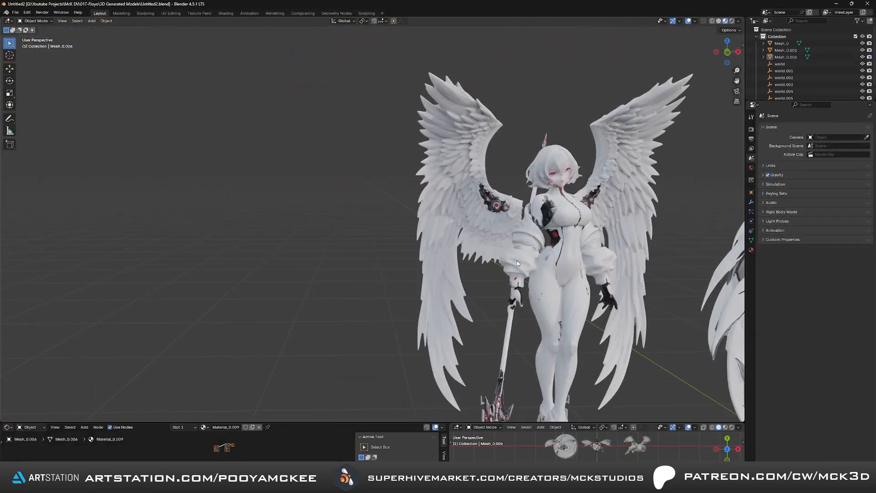
pyautogui.moveTo(537, 272); pyautogui.dragTo(280, 206)
pyautogui.scroll(1, 539, 270)
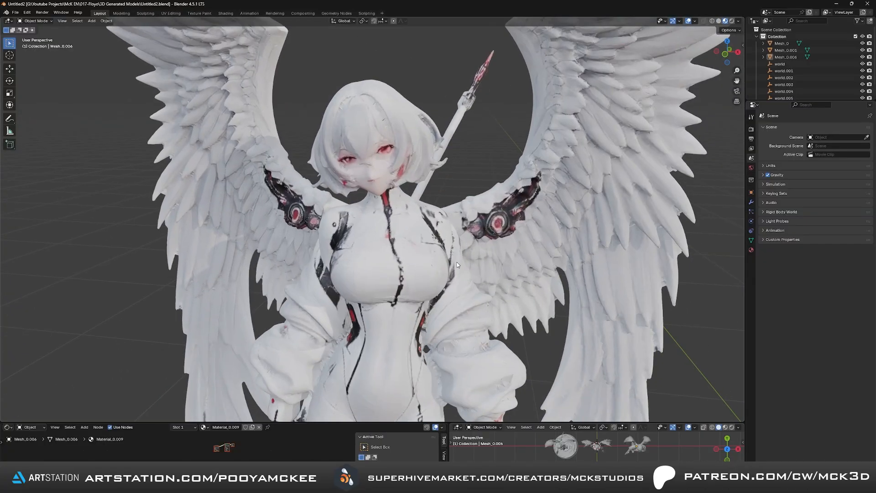
pyautogui.scroll(2, 337, 210)
pyautogui.moveTo(337, 209); pyautogui.dragTo(412, 91)
pyautogui.scroll(-6, 400, 229)
pyautogui.moveTo(478, 114); pyautogui.dragTo(319, 174)
pyautogui.moveTo(475, 178)
pyautogui.mouseDown()
pyautogui.moveTo(346, 167)
pyautogui.moveTo(341, 145)
pyautogui.moveTo(327, 165)
pyautogui.moveTo(449, 163)
pyautogui.moveTo(262, 159)
pyautogui.moveTo(238, 167)
pyautogui.moveTo(470, 167)
pyautogui.mouseUp()
pyautogui.scroll(3, 428, 170)
pyautogui.scroll(-4, 266, 162)
pyautogui.scroll(-3, 266, 162)
pyautogui.scroll(4, 331, 173)
pyautogui.scroll(-4, 331, 173)
pyautogui.moveTo(614, 198); pyautogui.dragTo(479, 214)
pyautogui.scroll(5, 457, 205)
pyautogui.scroll(-8, 373, 230)
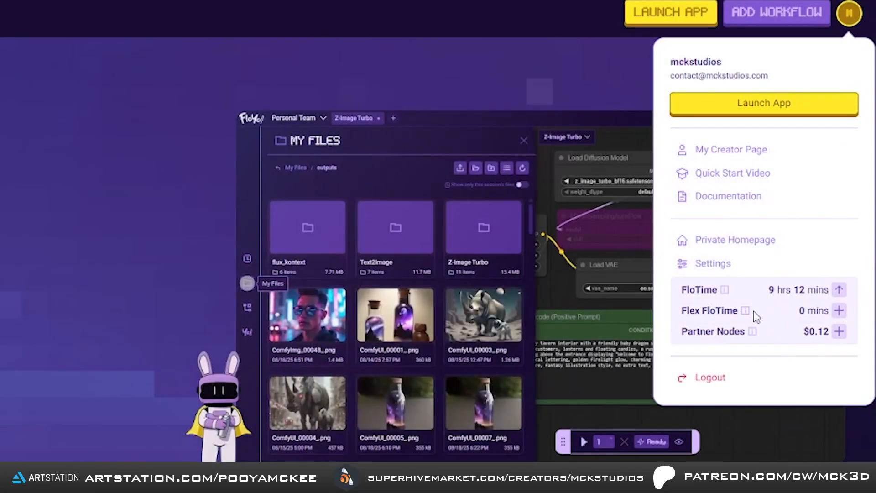
# Compare the yearly and monthly plan prices on the Floyo pricing page, leaving it on monthly billing
pyautogui.moveTo(745, 310)
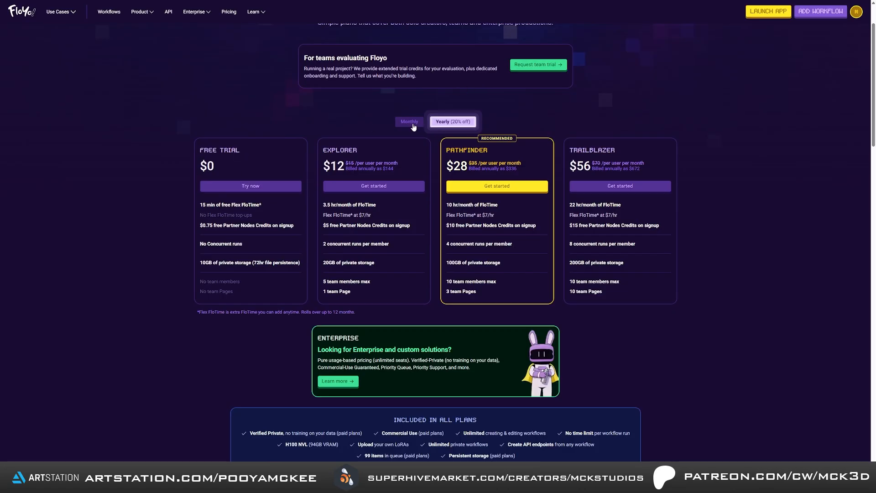
pyautogui.click(410, 122)
pyautogui.click(441, 123)
pyautogui.click(412, 123)
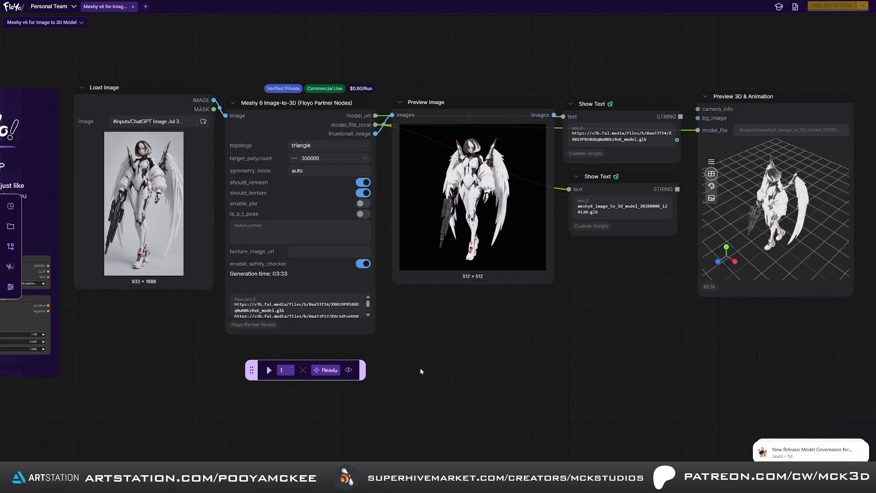
# Inspect the generated winged characters in the Meshy workflow's Preview 3D & Animation node
pyautogui.scroll(5, 739, 228)
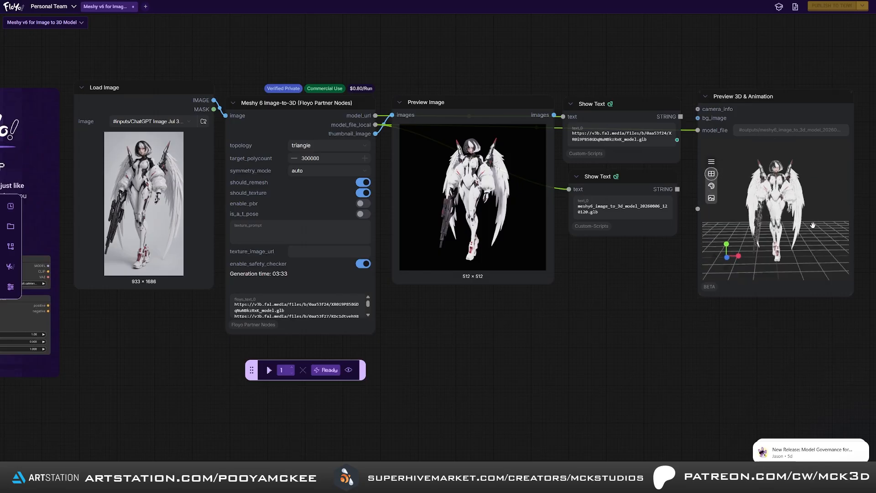
pyautogui.scroll(-5, 740, 229)
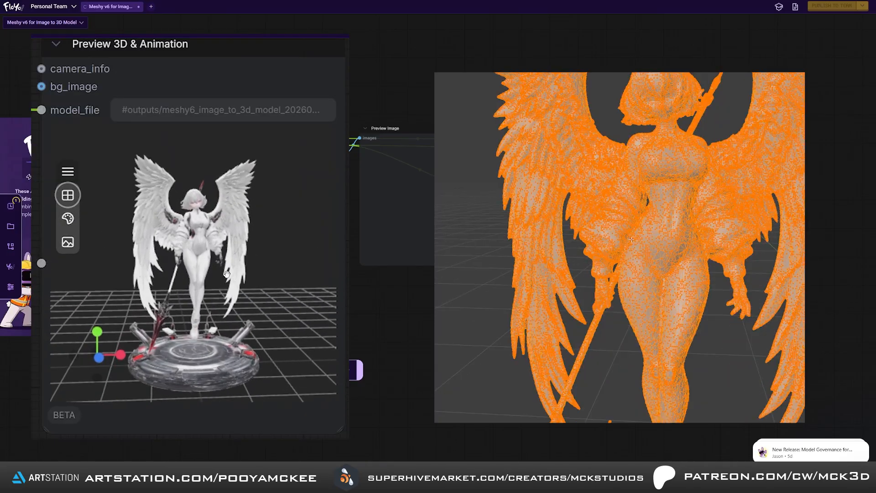
pyautogui.moveTo(226, 273)
pyautogui.mouseDown()
pyautogui.moveTo(130, 283)
pyautogui.moveTo(218, 286)
pyautogui.moveTo(231, 299)
pyautogui.mouseUp()
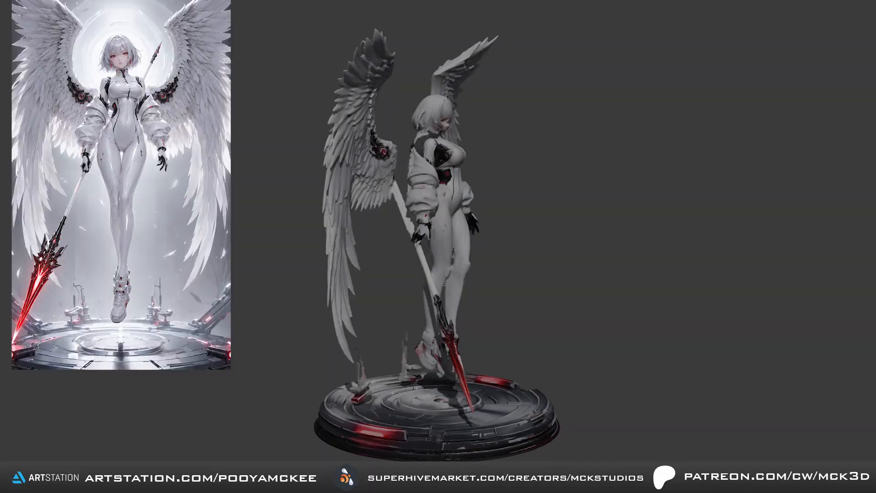